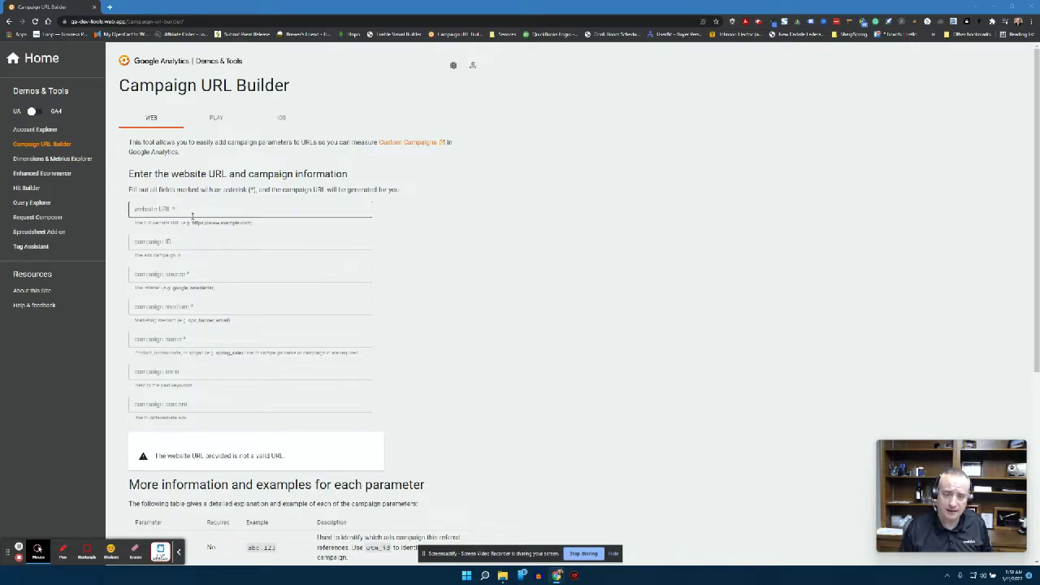
pyautogui.click(191, 213)
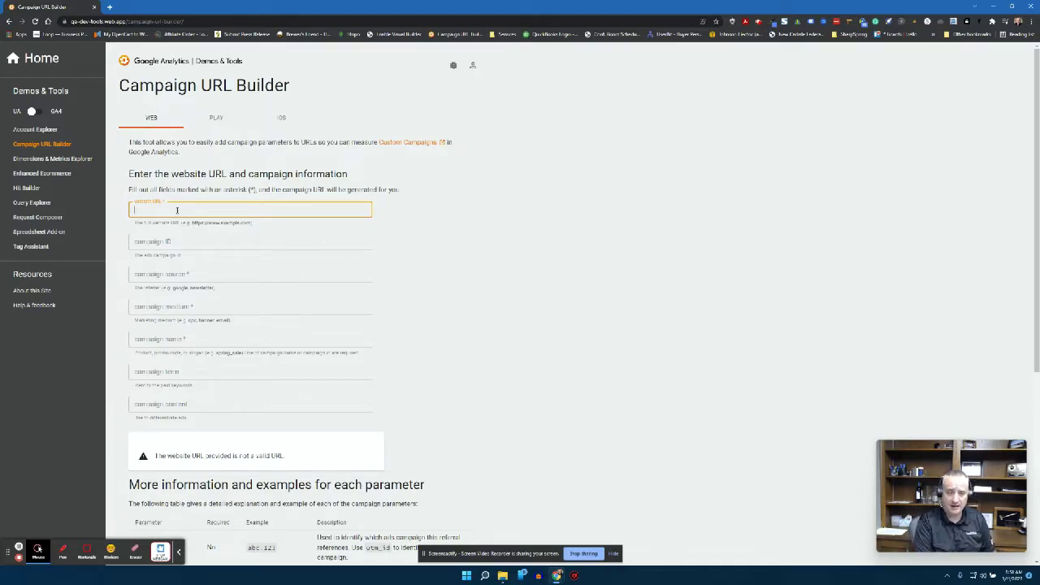
pyautogui.write('http')
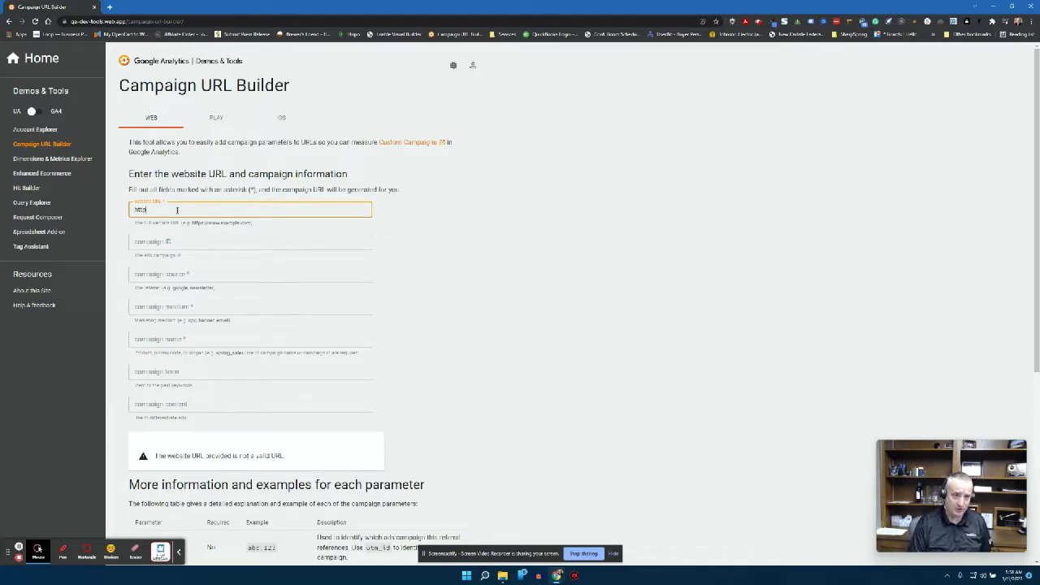
pyautogui.write('s://bashfordj.com')
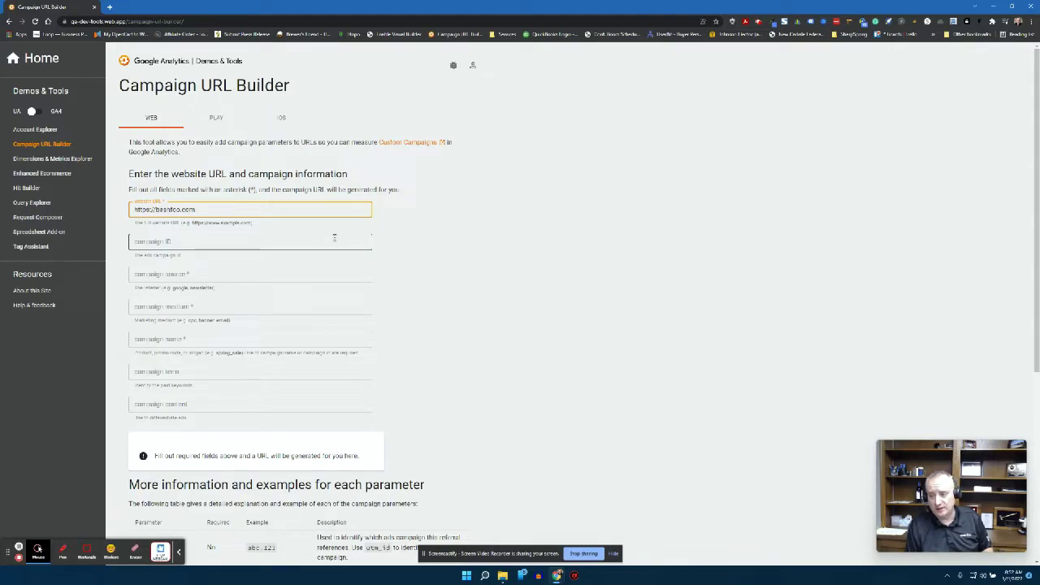
# Fill in campaign ID 5, source leadgen, medium email and campaign name q1promotion
pyautogui.click(193, 240)
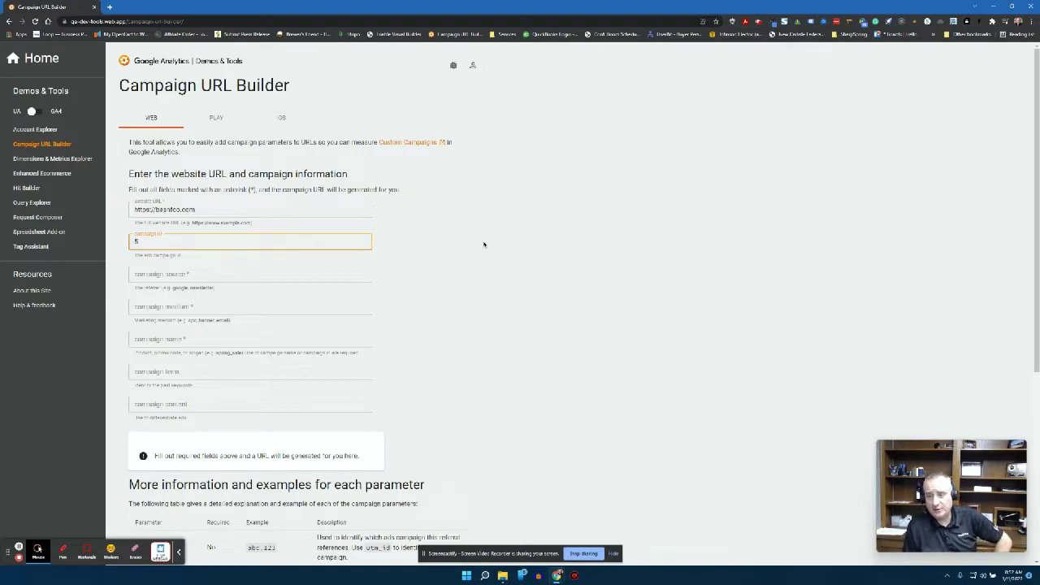
pyautogui.click(174, 274)
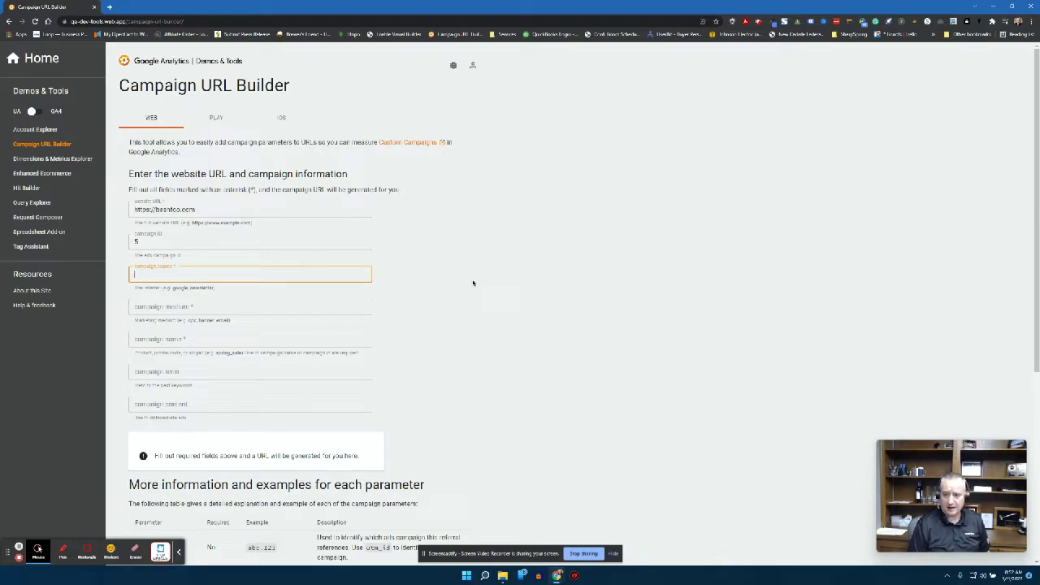
pyautogui.write('lea')
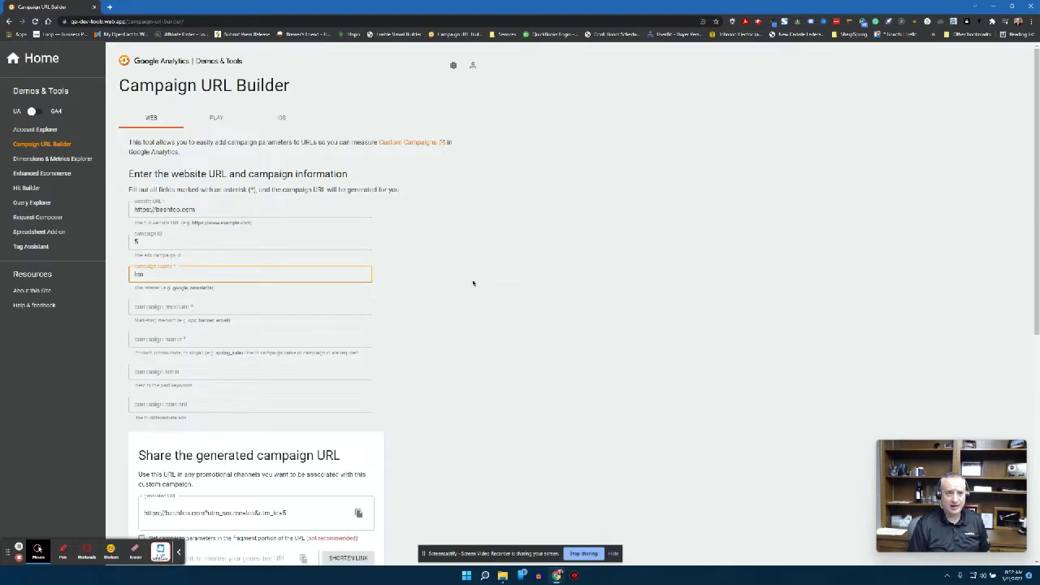
pyautogui.write('dgen')
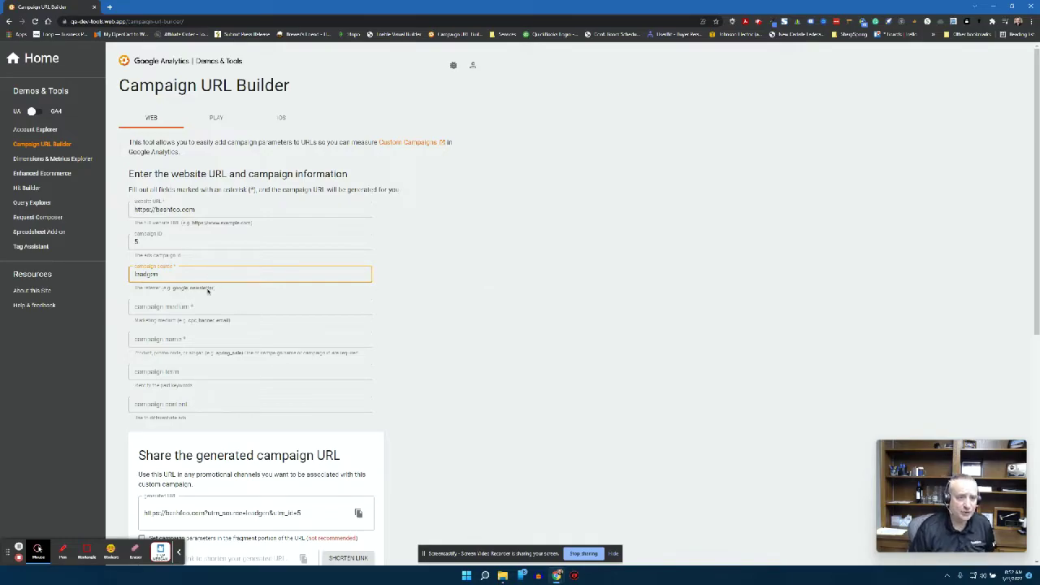
pyautogui.click(199, 309)
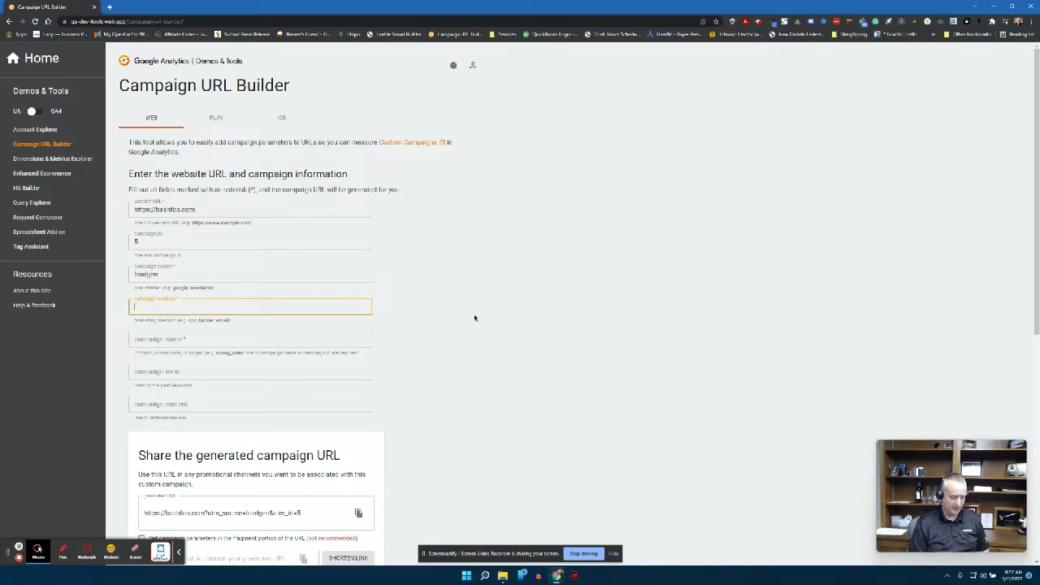
pyautogui.write('email')
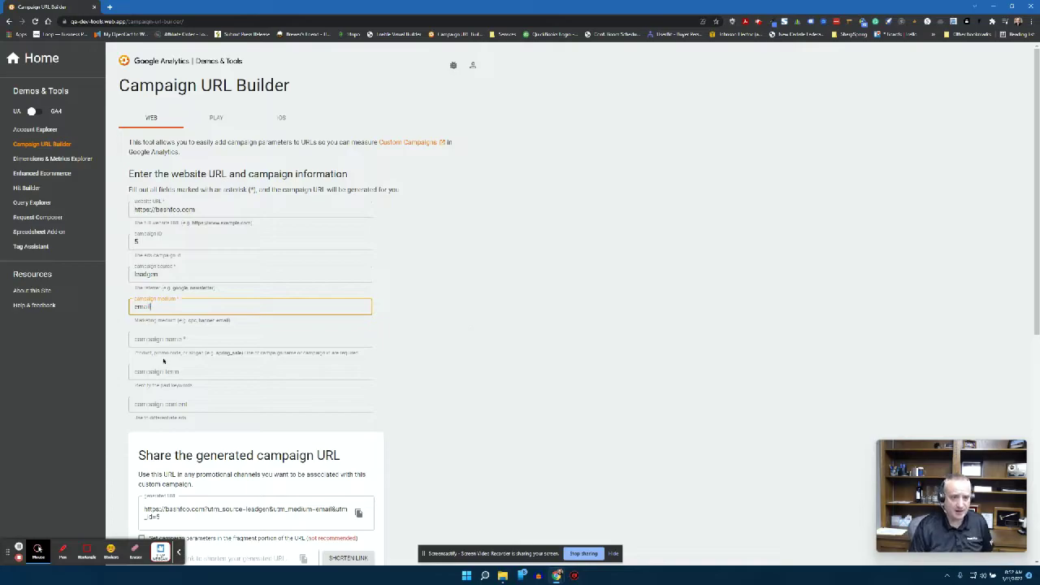
pyautogui.click(165, 343)
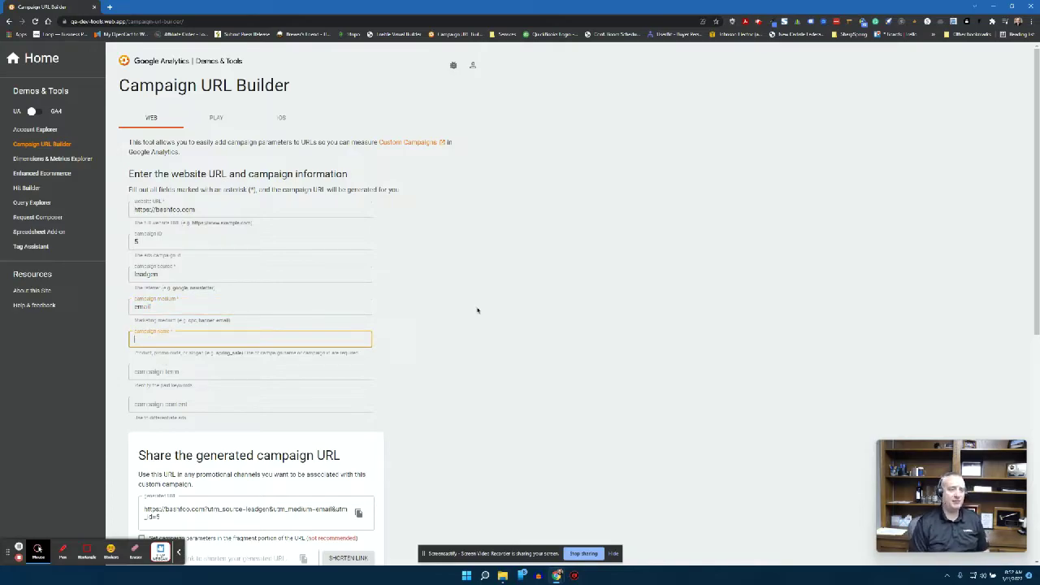
pyautogui.write('Q')
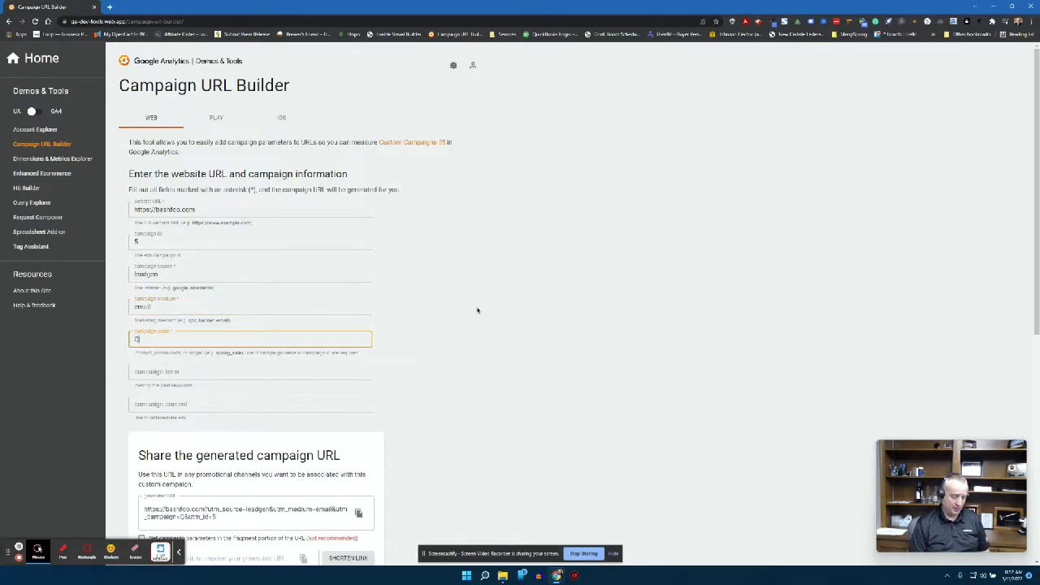
pyautogui.write('1')
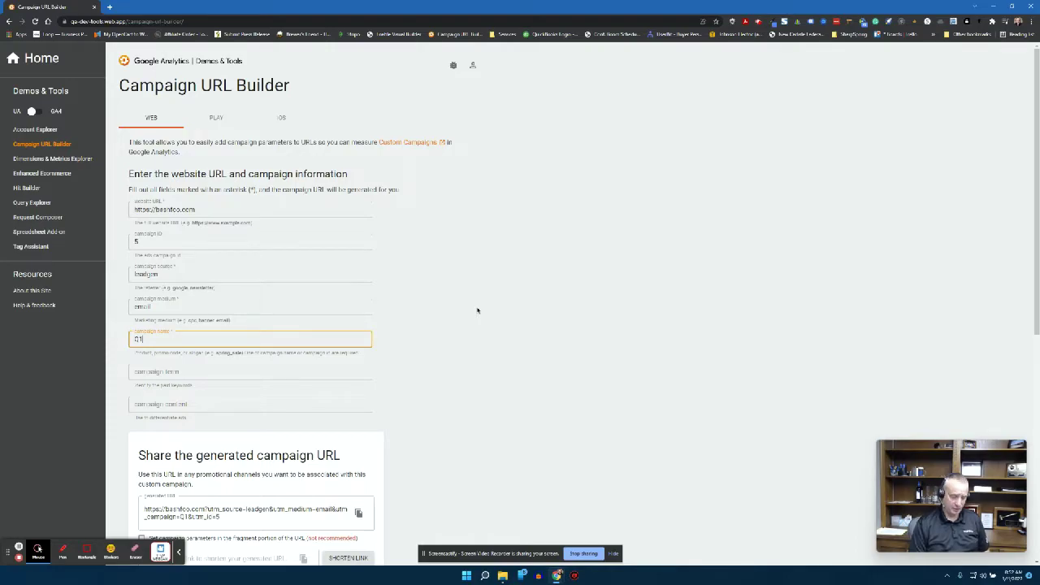
pyautogui.press('BackSpace')
pyautogui.press('BackSpace')
pyautogui.write('q')
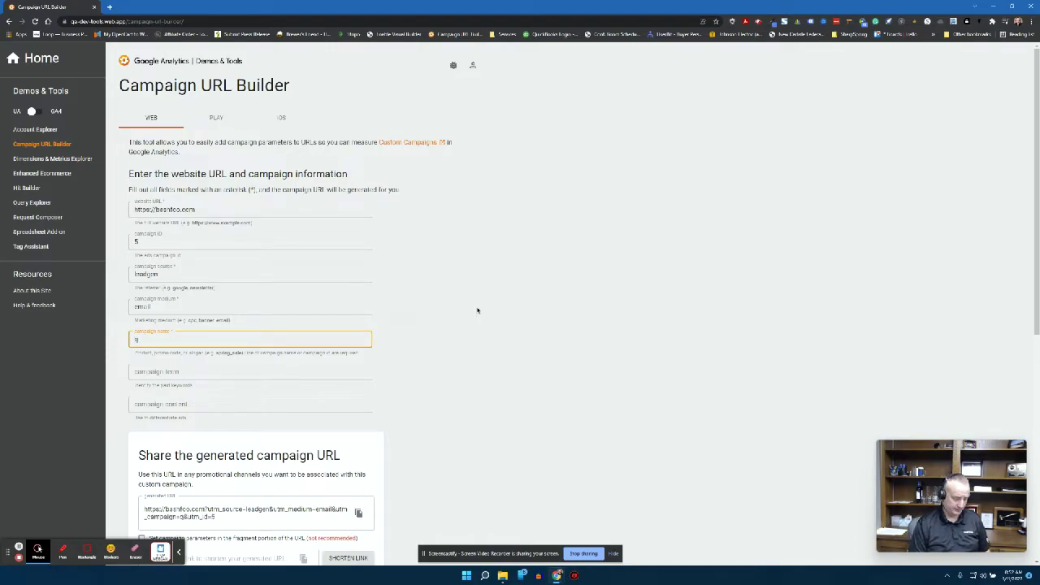
pyautogui.write('1promo')
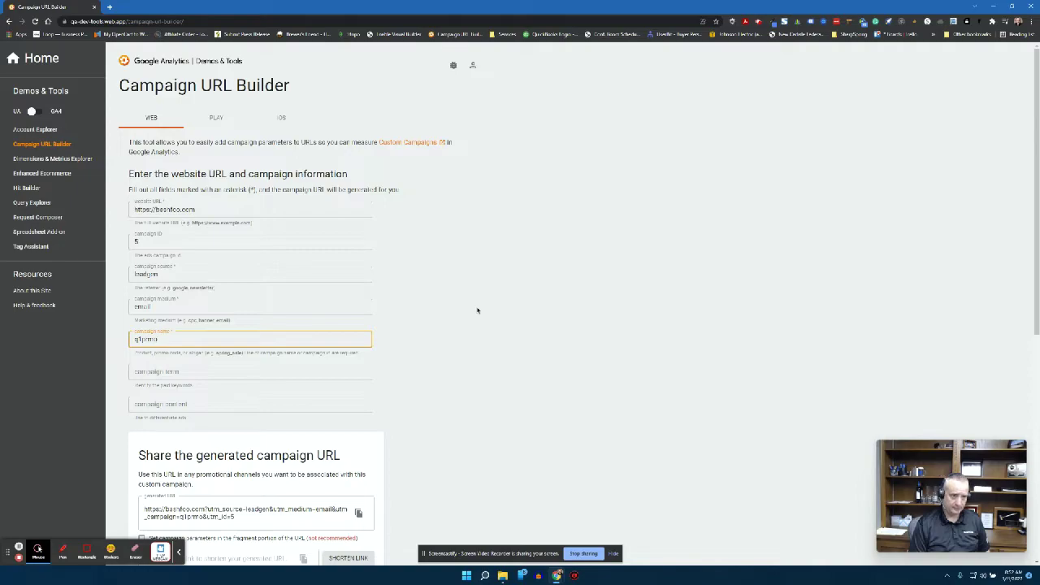
pyautogui.write('tion')
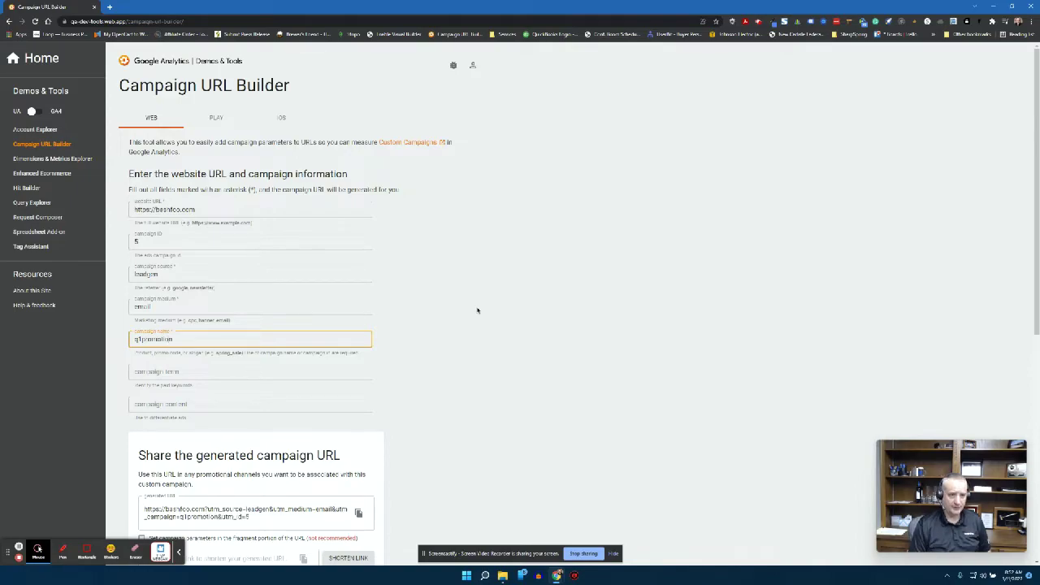
pyautogui.scroll(-1, 479, 322)
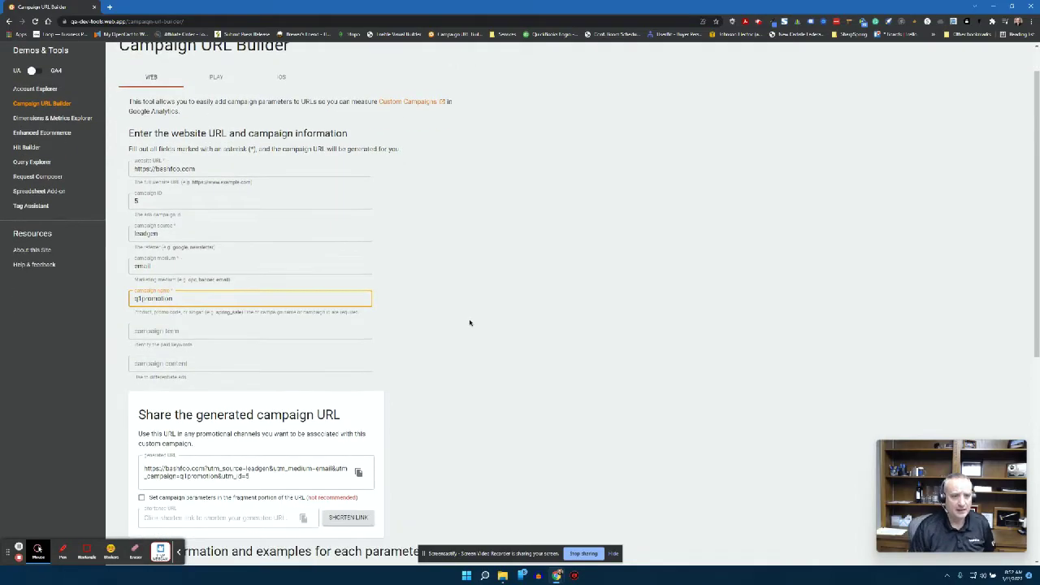
# Leave term and content blank and copy the generated UTM campaign URL
pyautogui.click(190, 333)
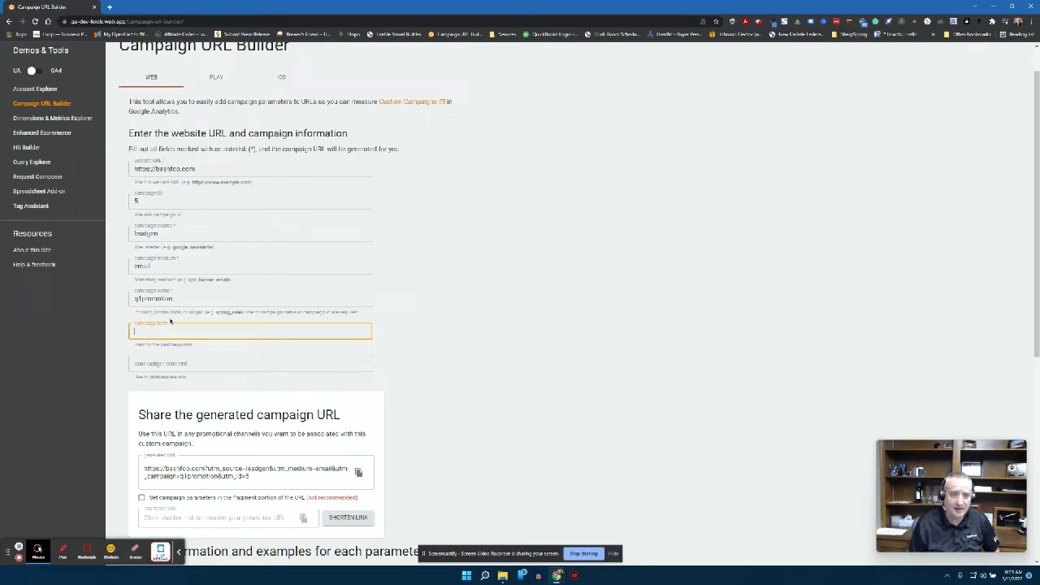
pyautogui.click(191, 364)
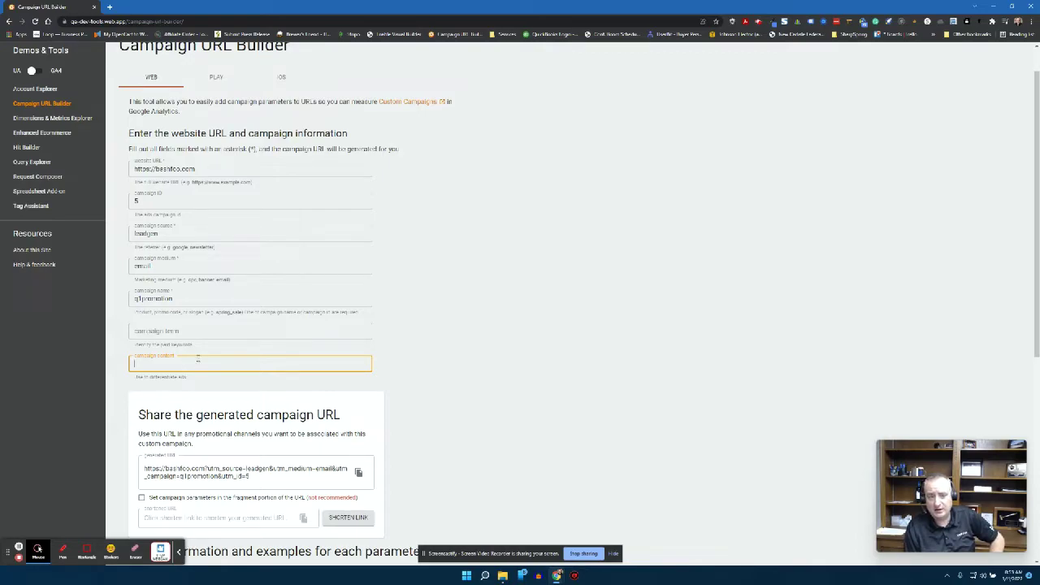
pyautogui.scroll(-1, 198, 358)
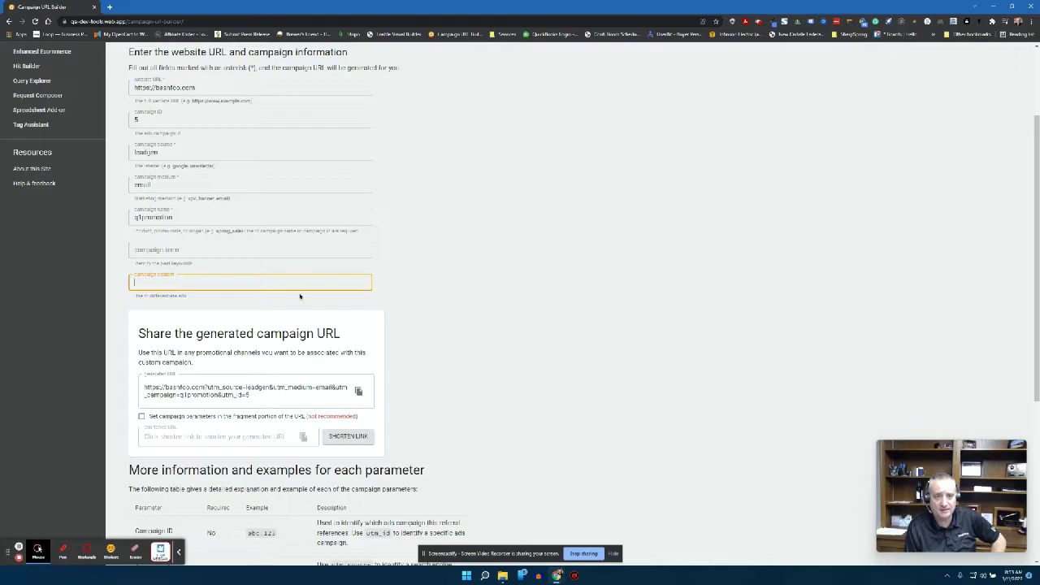
pyautogui.scroll(-2, 359, 336)
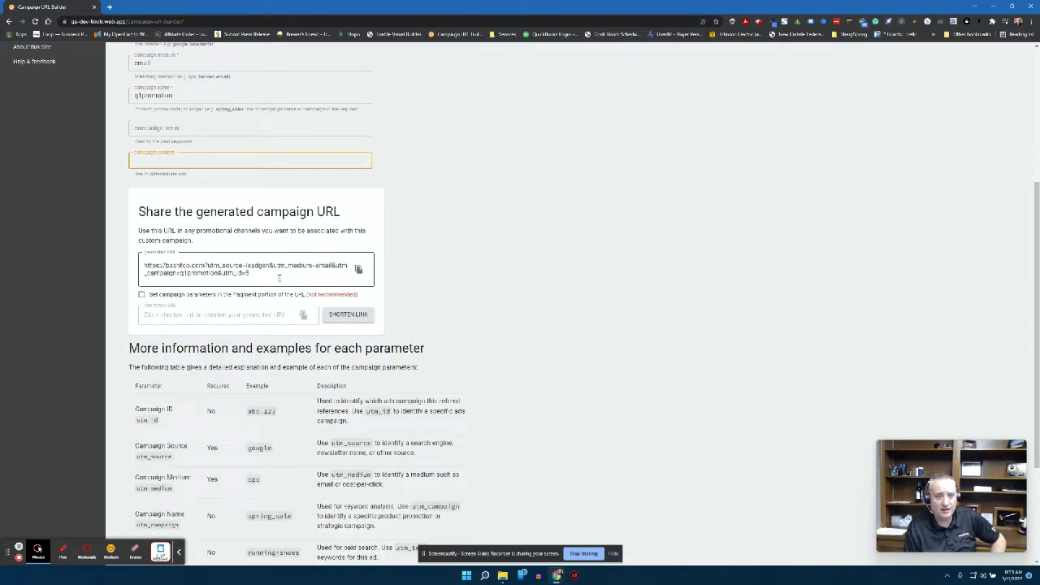
pyautogui.moveTo(278, 276); pyautogui.dragTo(128, 261)
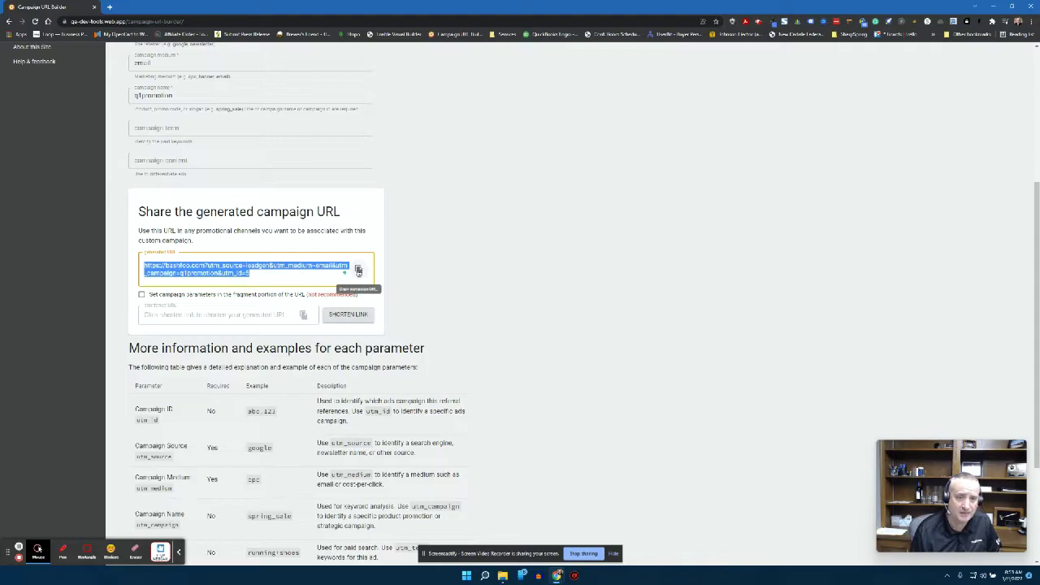
pyautogui.click(359, 271)
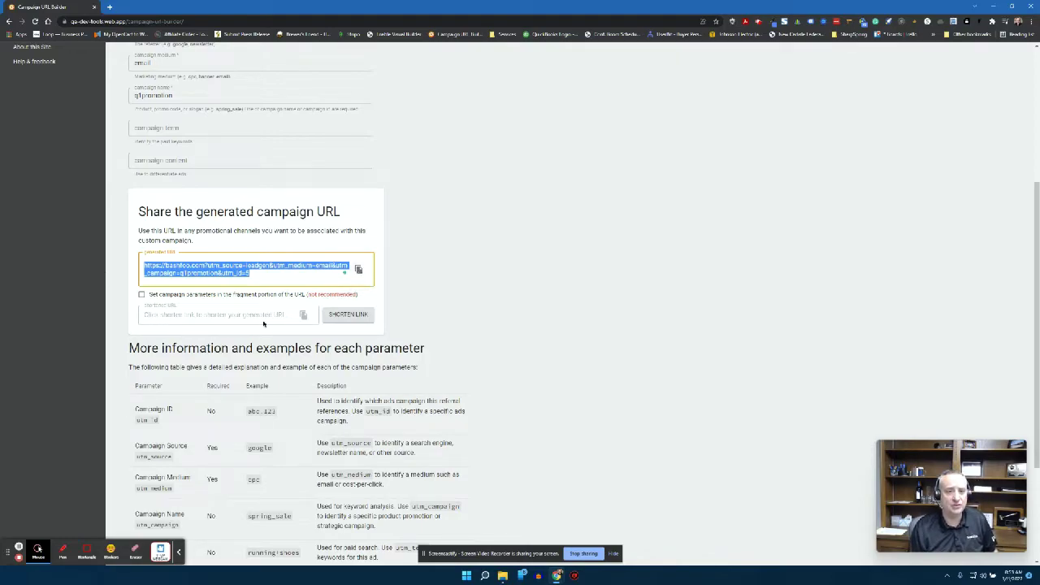
pyautogui.click(349, 315)
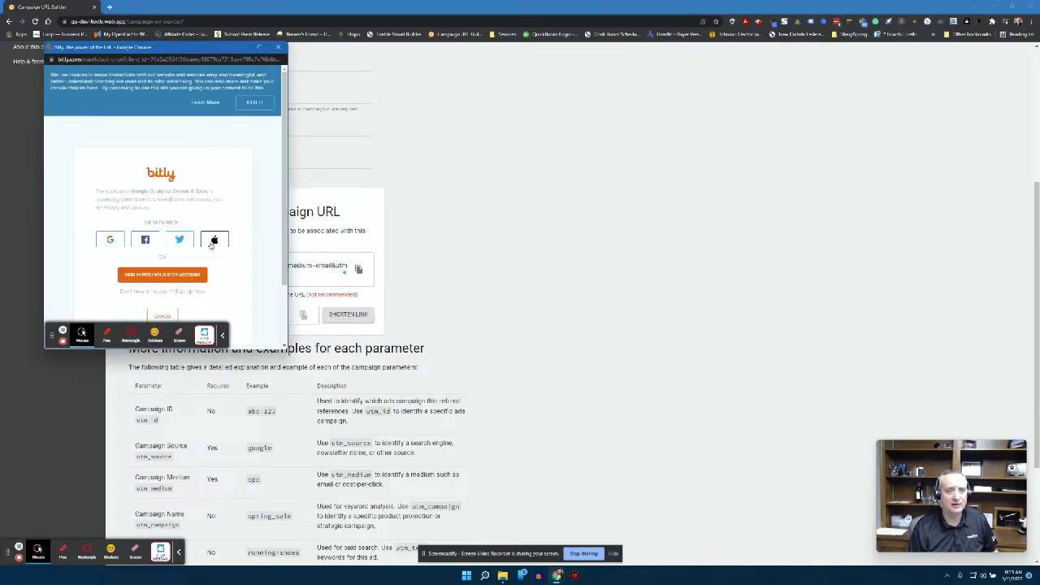
pyautogui.scroll(-2, 150, 197)
pyautogui.click(163, 202)
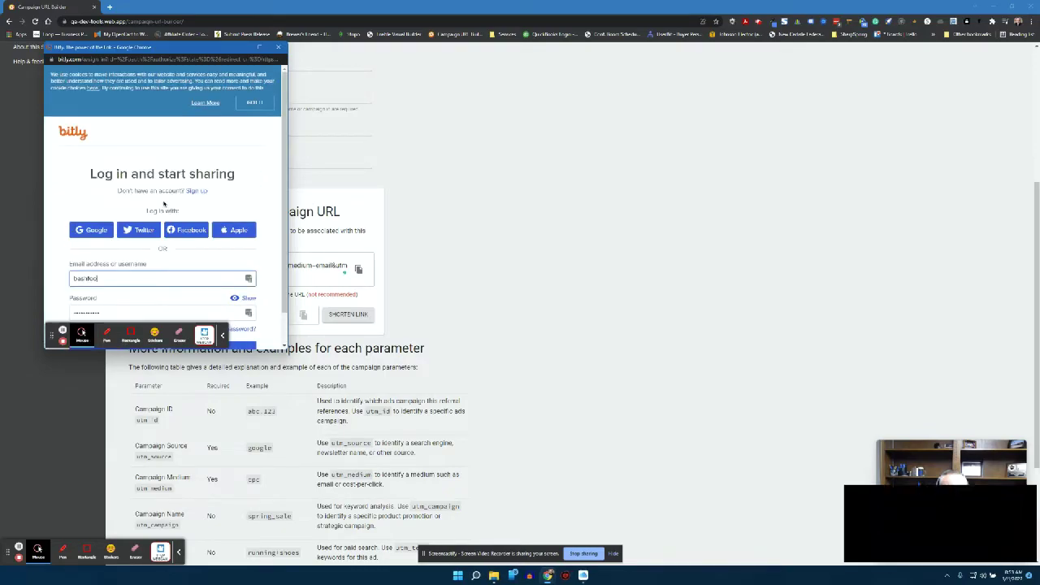
pyautogui.scroll(-1, 162, 268)
pyautogui.click(164, 316)
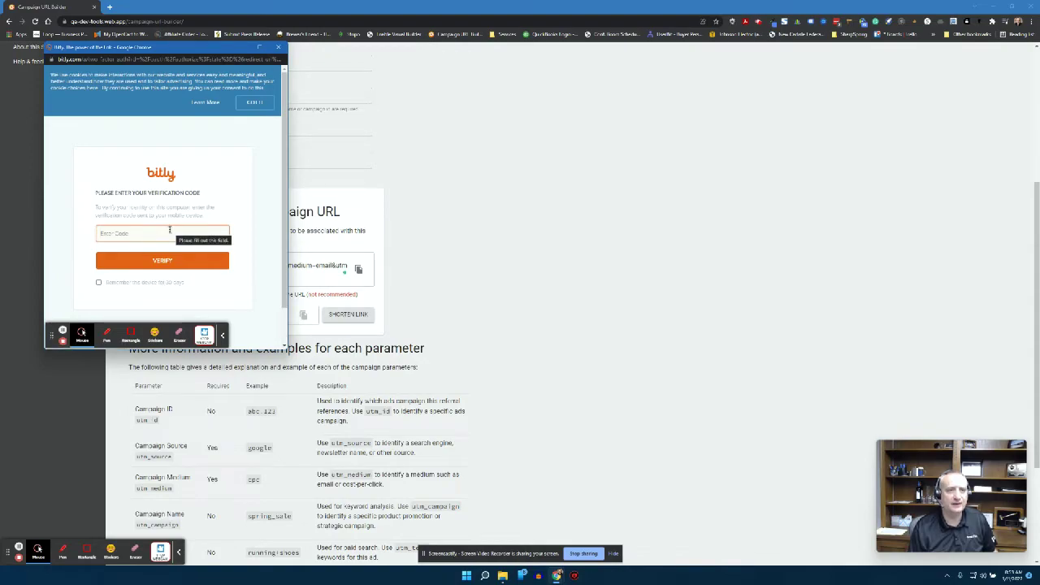
pyautogui.click(278, 48)
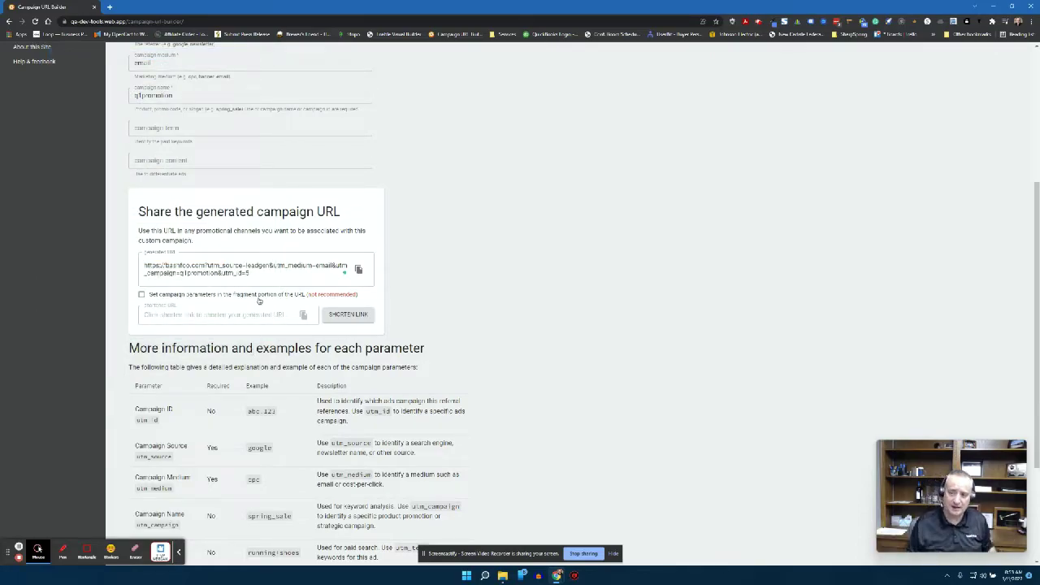
# Select the whole generated campaign URL and copy it with the right-click Copy command
pyautogui.moveTo(253, 274); pyautogui.dragTo(155, 266)
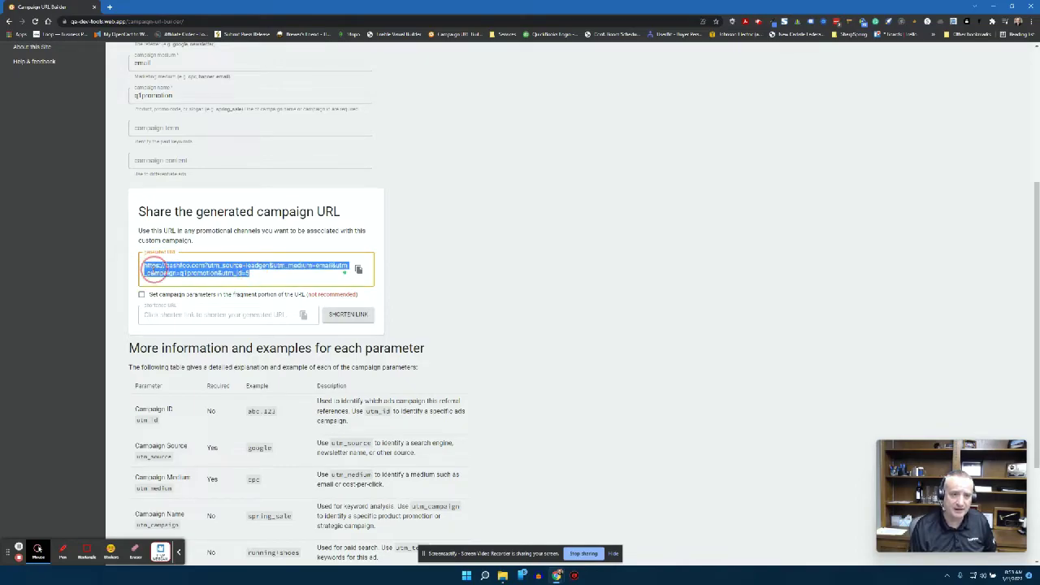
pyautogui.rightClick(155, 266)
pyautogui.click(186, 301)
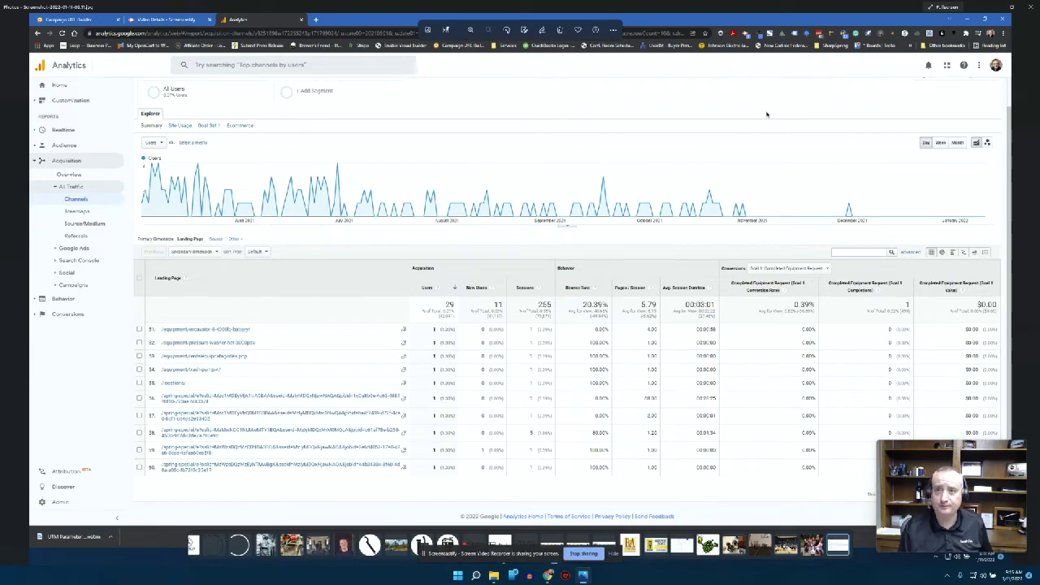
# Close the Google Analytics landing-page report screenshot to return to the desktop
pyautogui.click(1027, 8)
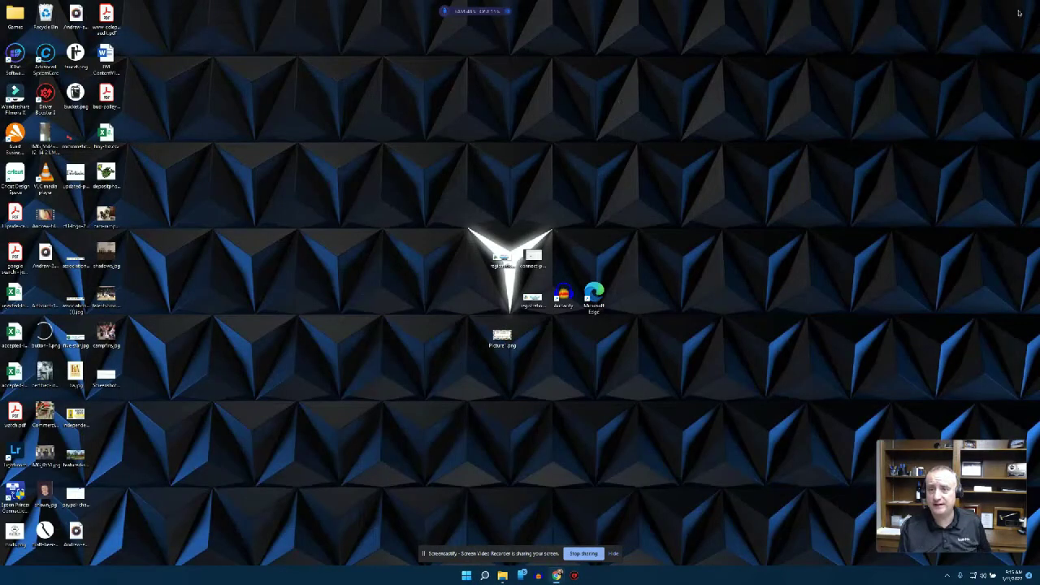
pyautogui.moveTo(556, 576)
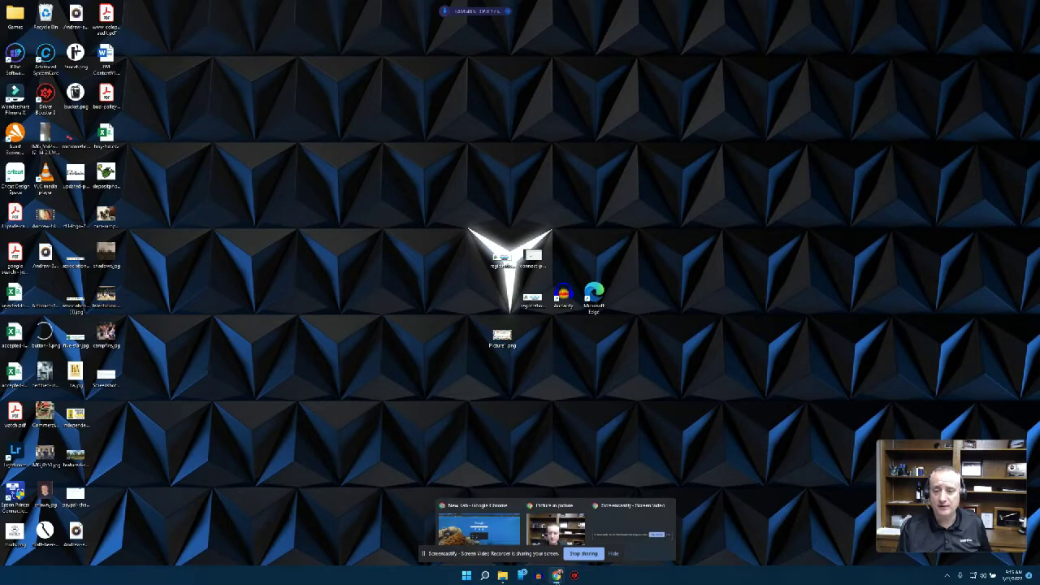